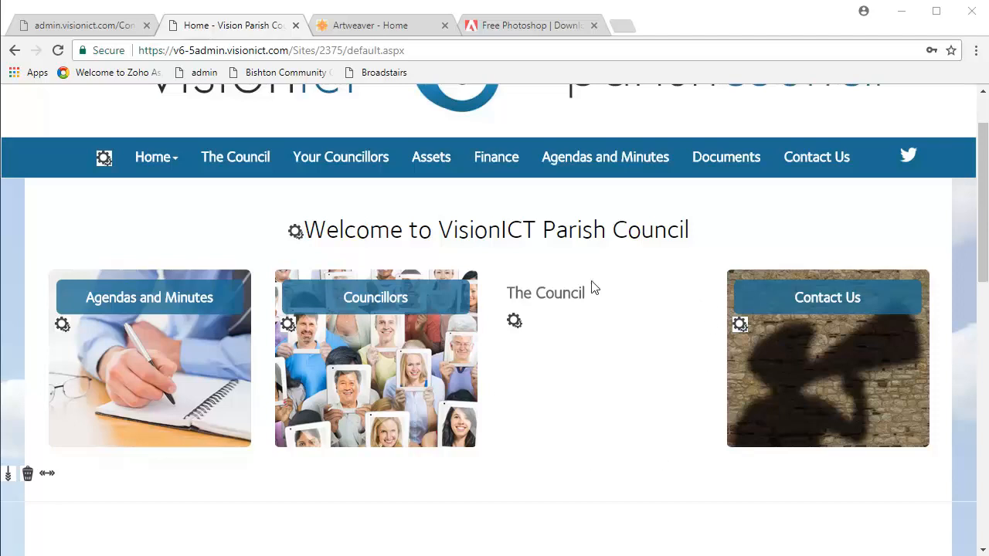
# Add a Text | Full component to the Assets page.
pyautogui.click(450, 167)
pyautogui.scroll(-3, 278, 428)
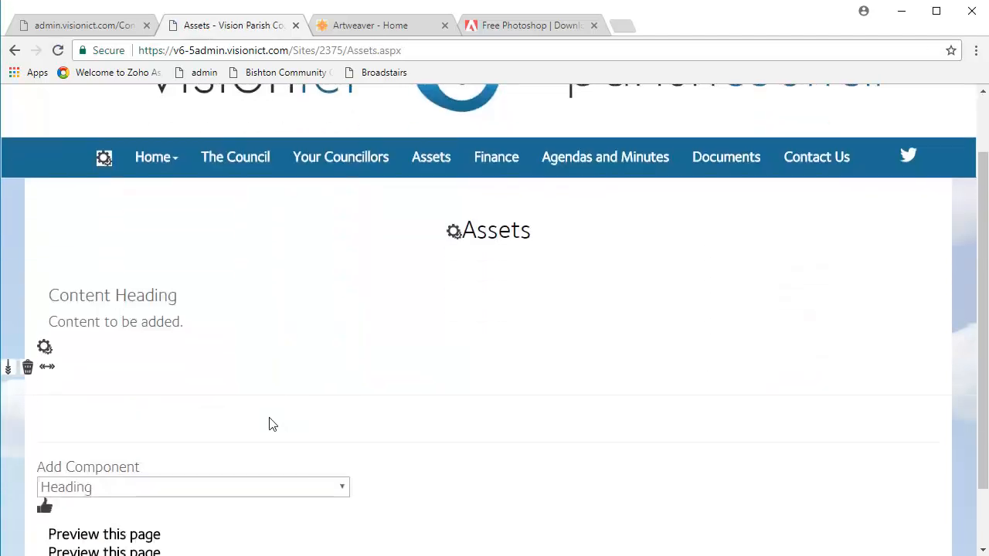
pyautogui.click(65, 415)
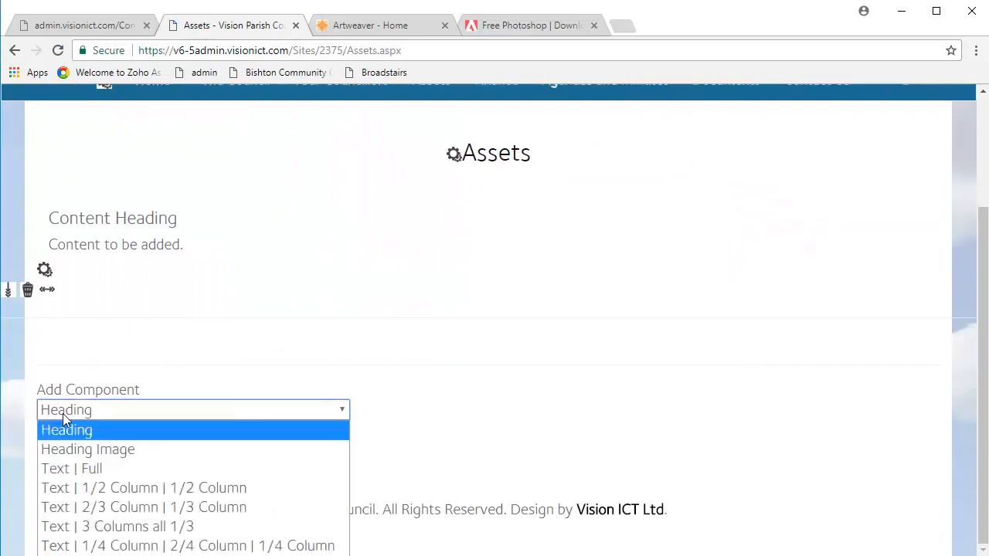
pyautogui.click(88, 470)
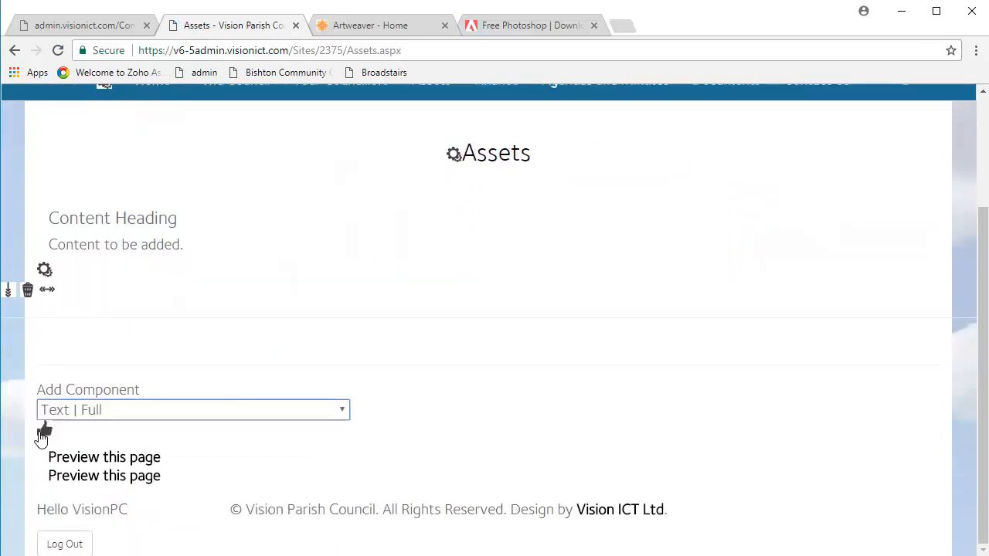
pyautogui.scroll(-3, 216, 431)
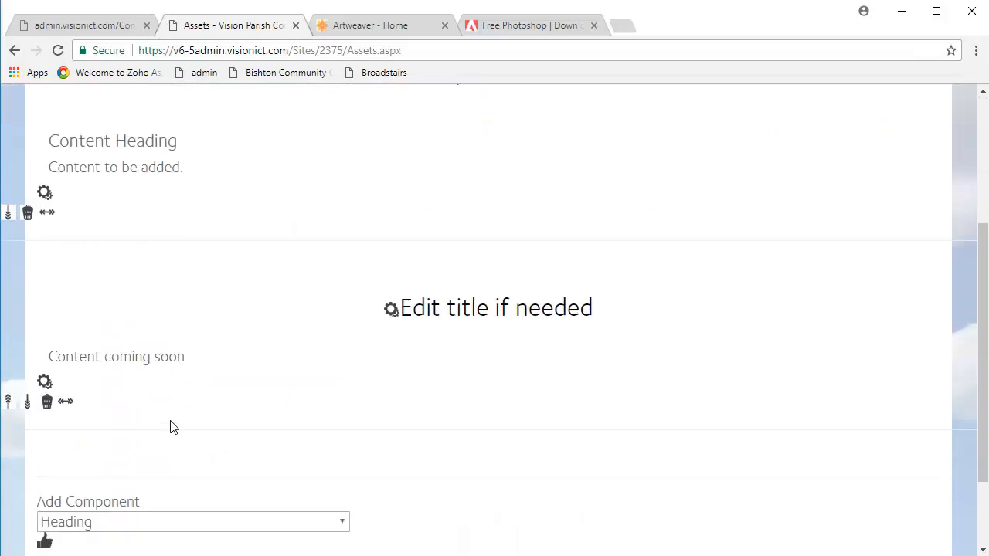
# Open the new text component's content for editing and bring up the Insert Image dialog.
pyautogui.click(44, 381)
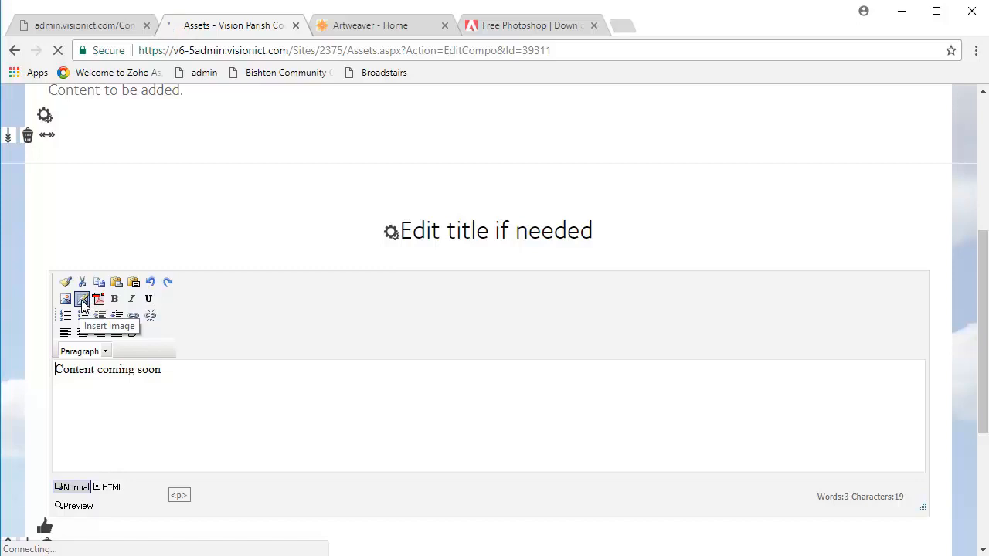
pyautogui.click(84, 301)
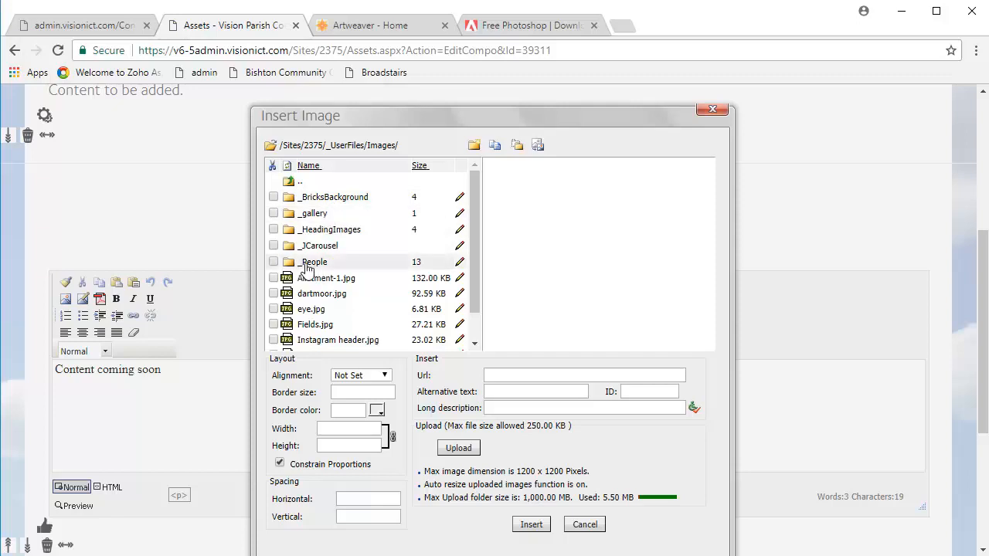
# Browse the _People, _HeadingImages and _gallery folders, previewing some of their images, and return to the main Images folder.
pyautogui.click(307, 263)
pyautogui.click(319, 227)
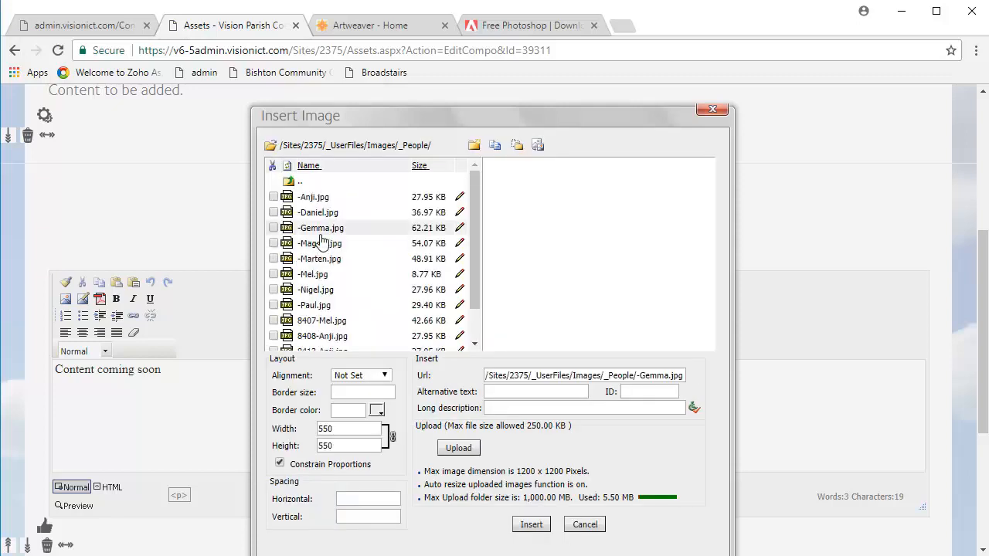
pyautogui.click(320, 259)
pyautogui.click(326, 292)
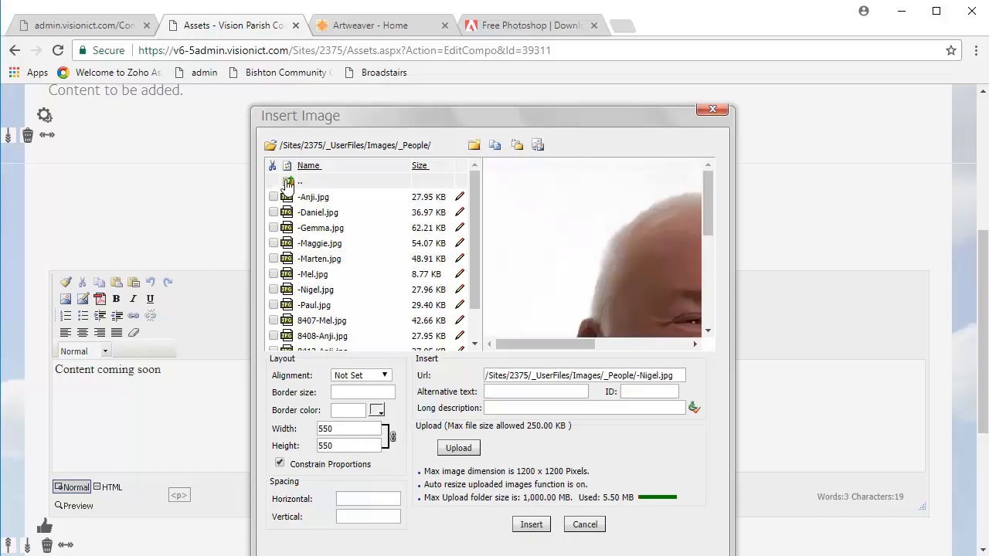
pyautogui.click(290, 184)
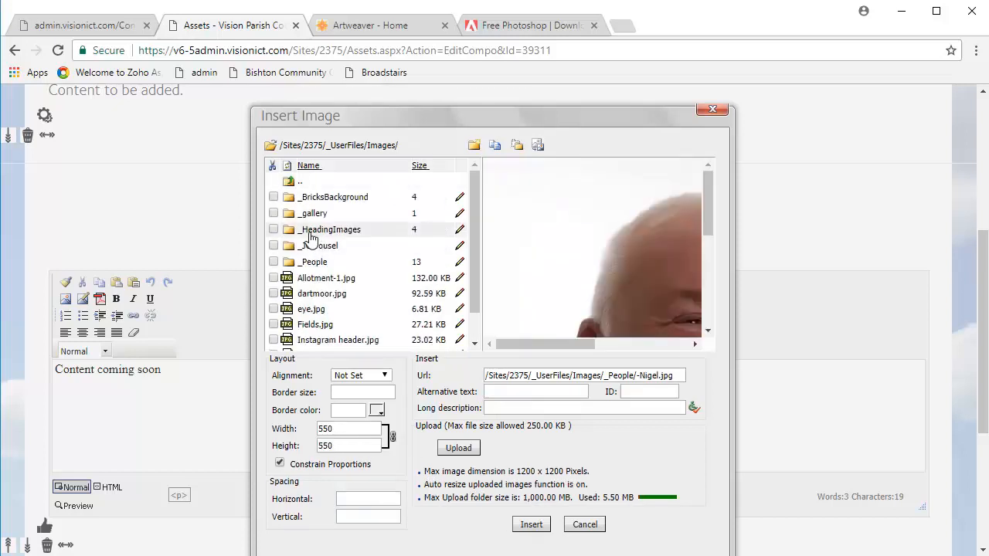
pyautogui.click(309, 234)
pyautogui.click(323, 229)
pyautogui.click(327, 213)
pyautogui.click(298, 182)
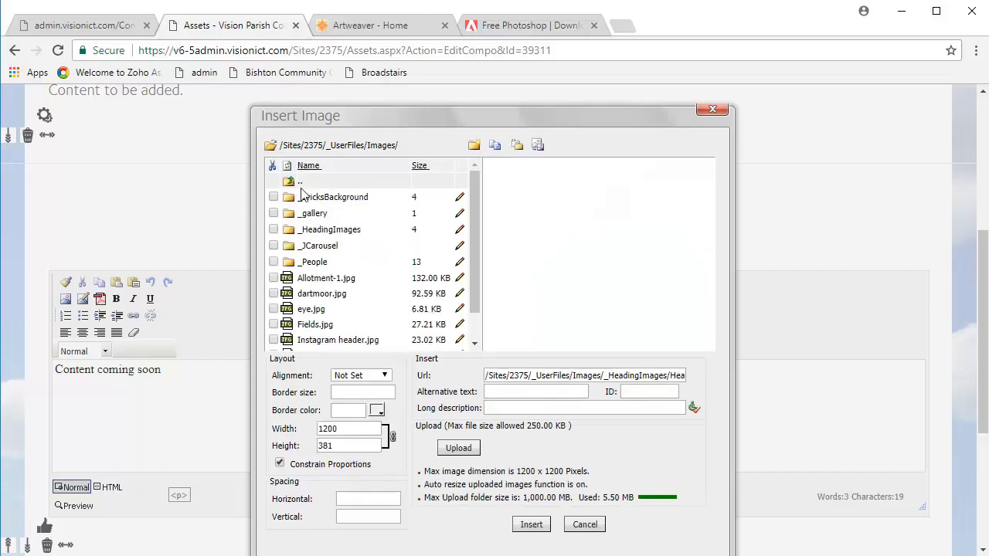
pyautogui.click(319, 216)
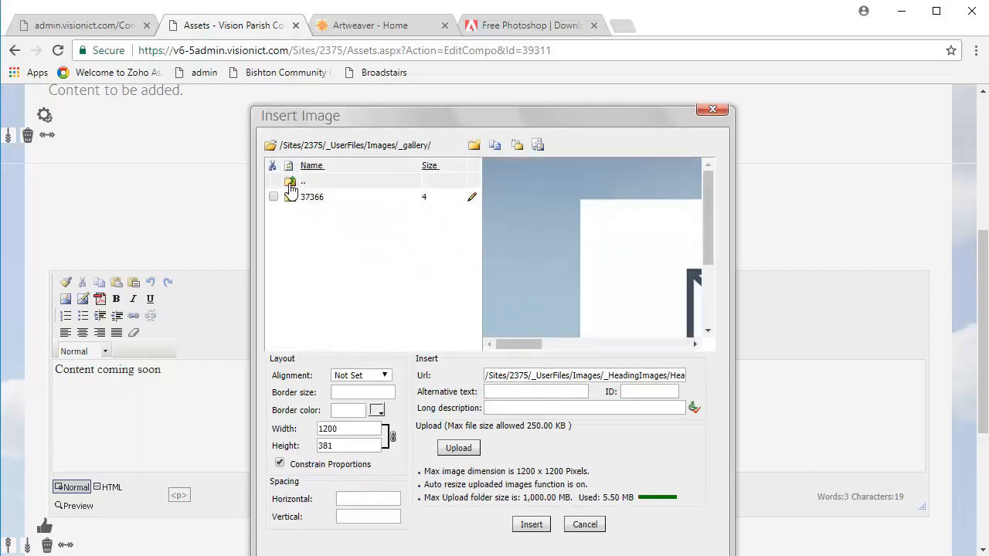
pyautogui.click(292, 185)
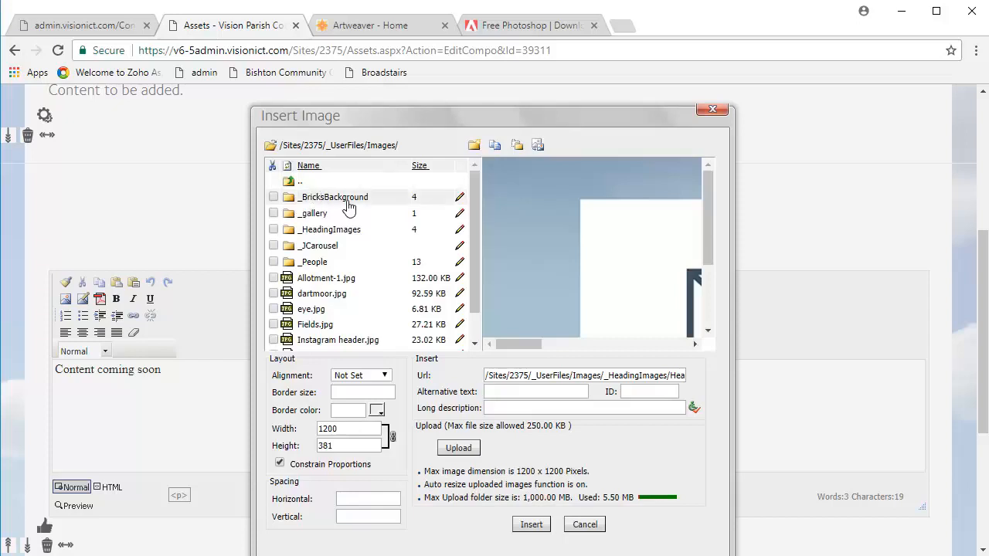
# Open the _BricksBackground folder and preview the CouncilDocs, Councillors, Meetings and PressReleases images.
pyautogui.click(335, 199)
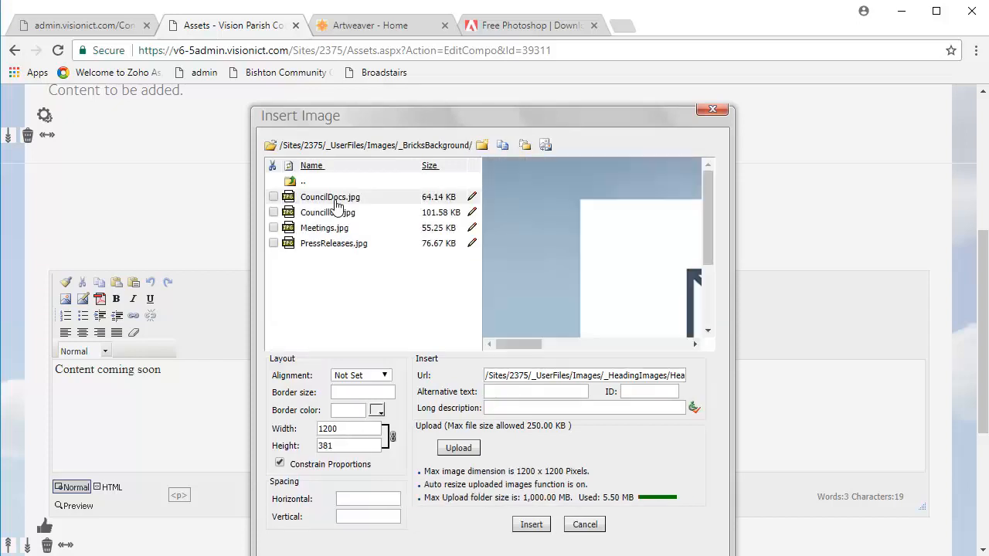
pyautogui.click(328, 198)
pyautogui.click(329, 214)
pyautogui.click(326, 230)
pyautogui.click(327, 245)
pyautogui.click(326, 228)
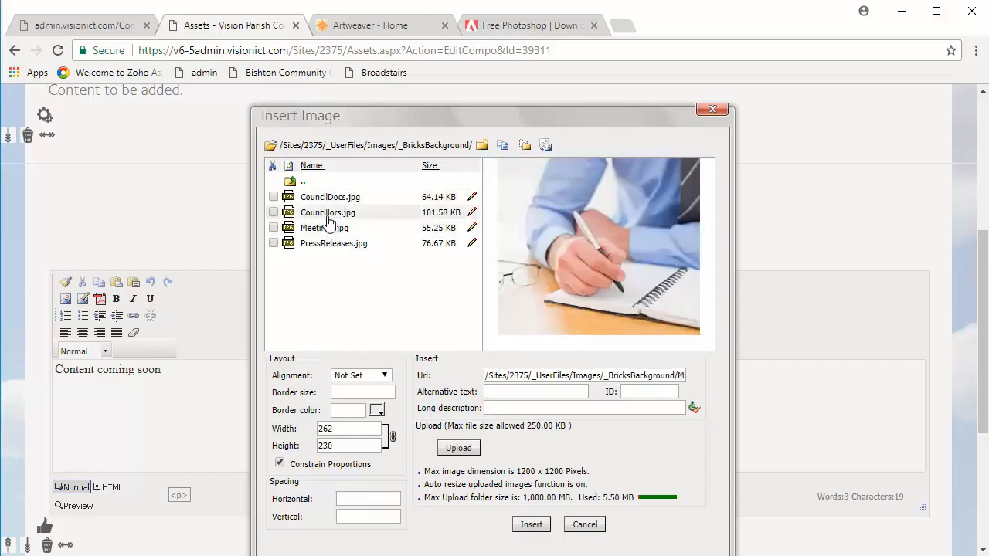
pyautogui.click(330, 212)
pyautogui.click(331, 199)
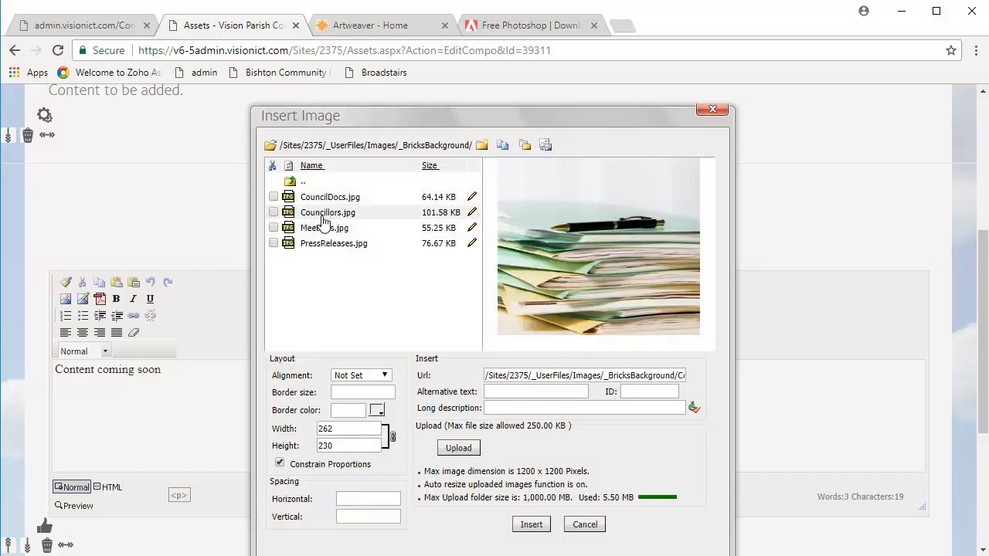
pyautogui.click(317, 211)
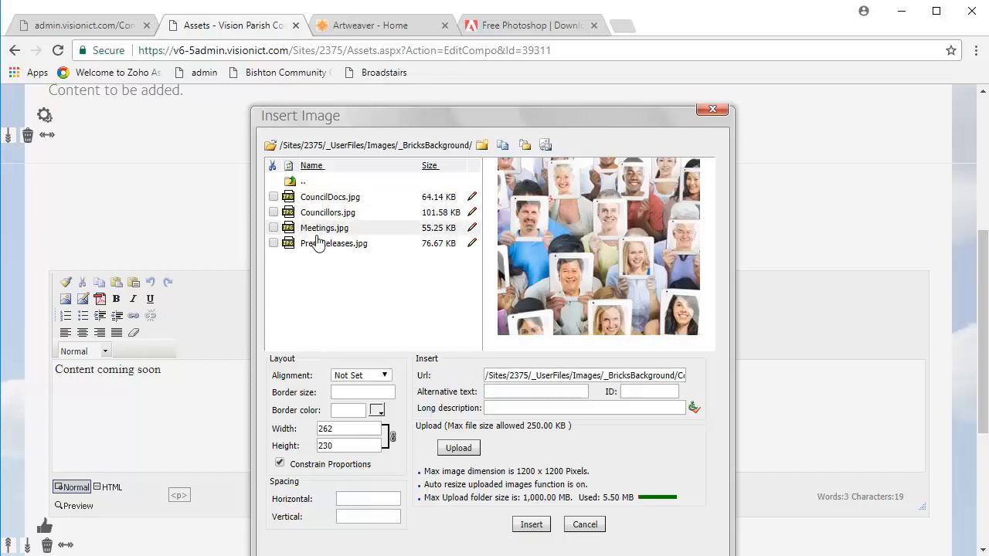
# Select CouncilDocs.jpg and examine its width and height values.
pyautogui.click(331, 196)
pyautogui.doubleClick(341, 446)
pyautogui.doubleClick(328, 428)
pyautogui.click(337, 428)
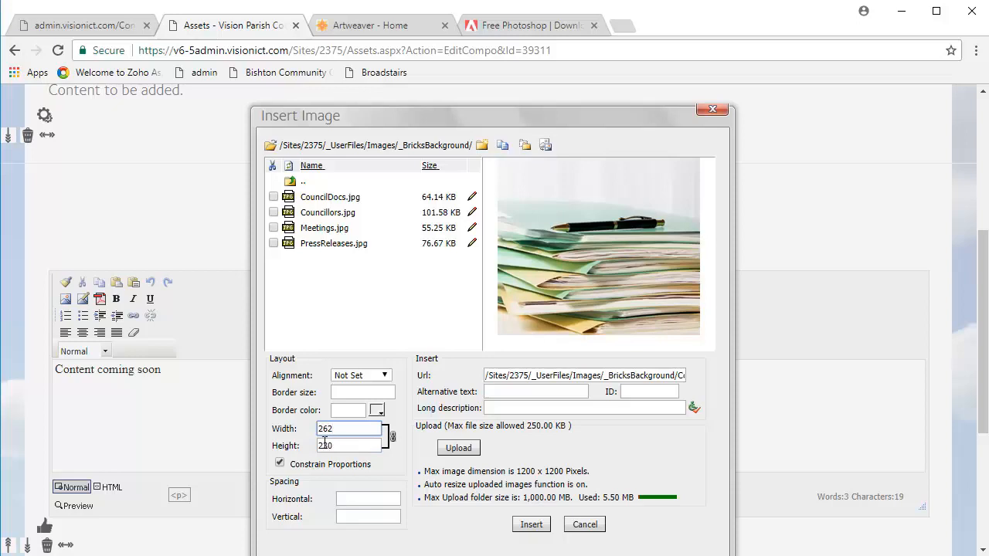
pyautogui.click(338, 446)
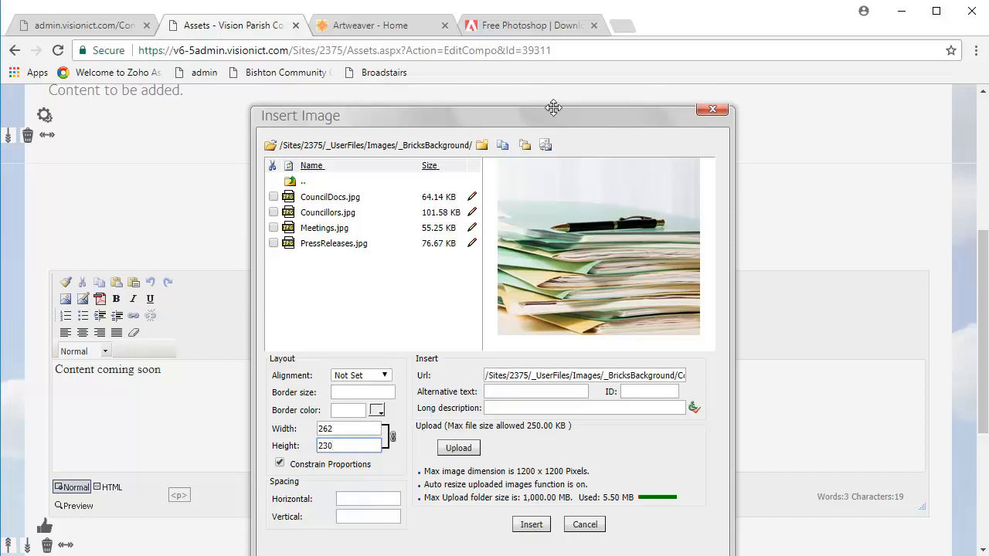
# Look over the Photoshop free trial page and the Artweaver home page as image-editing options.
pyautogui.click(552, 29)
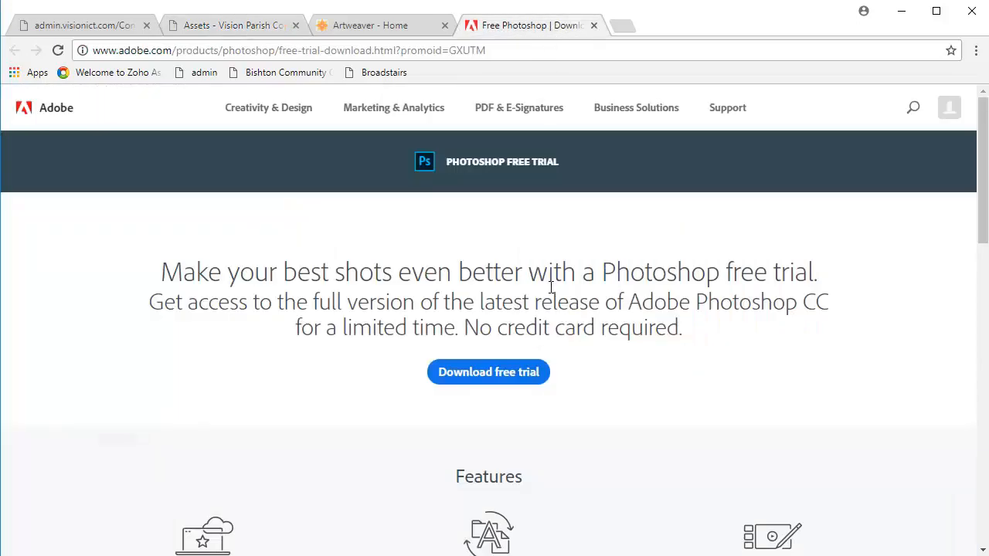
pyautogui.click(391, 32)
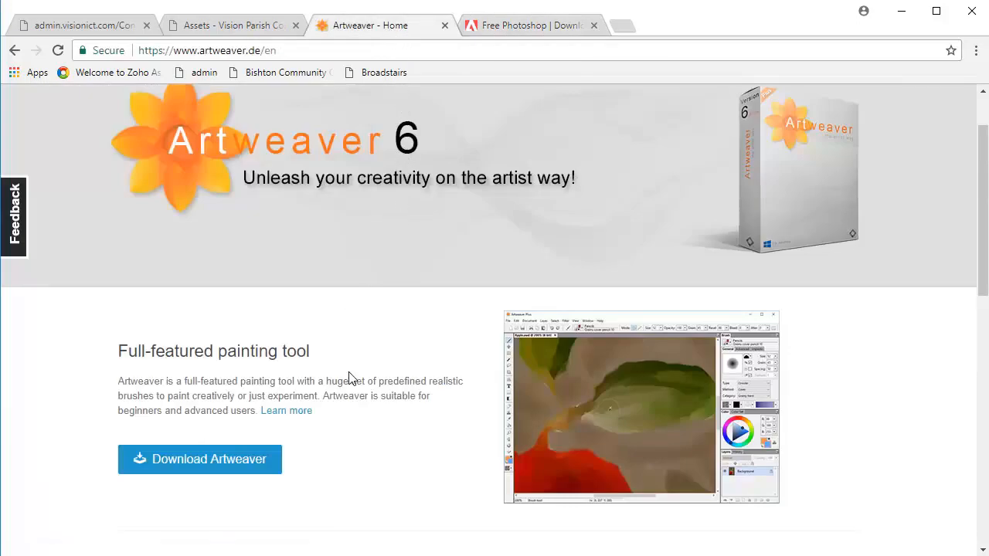
pyautogui.scroll(-2, 355, 367)
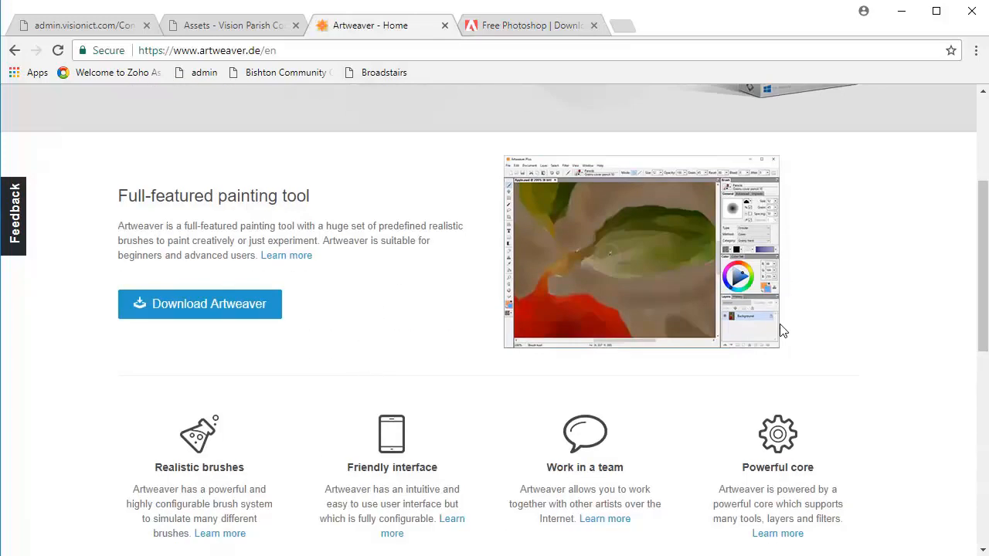
pyautogui.scroll(3, 781, 330)
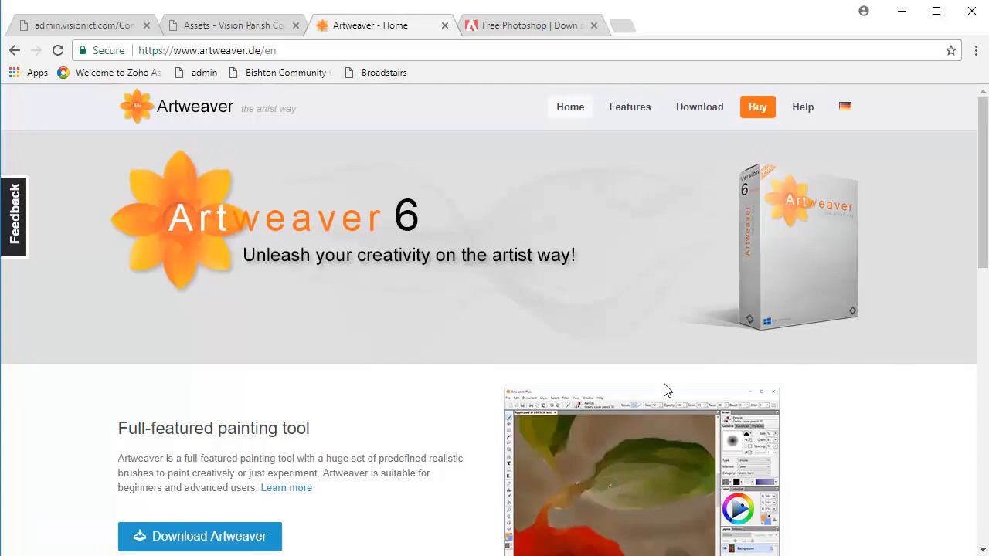
# Return to the Assets page's Insert Image dialog and recheck the brick image's pixel dimensions.
pyautogui.click(247, 34)
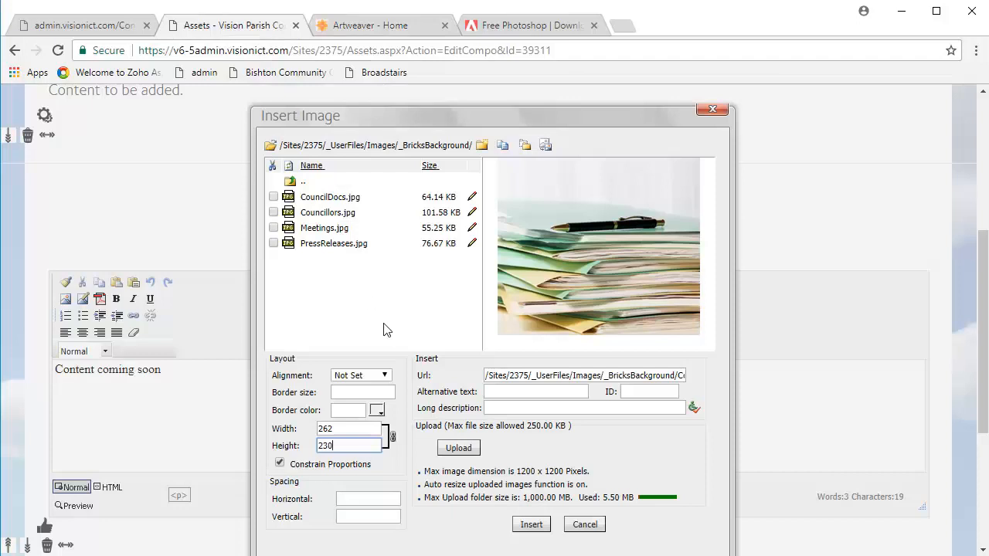
pyautogui.doubleClick(339, 448)
pyautogui.doubleClick(340, 428)
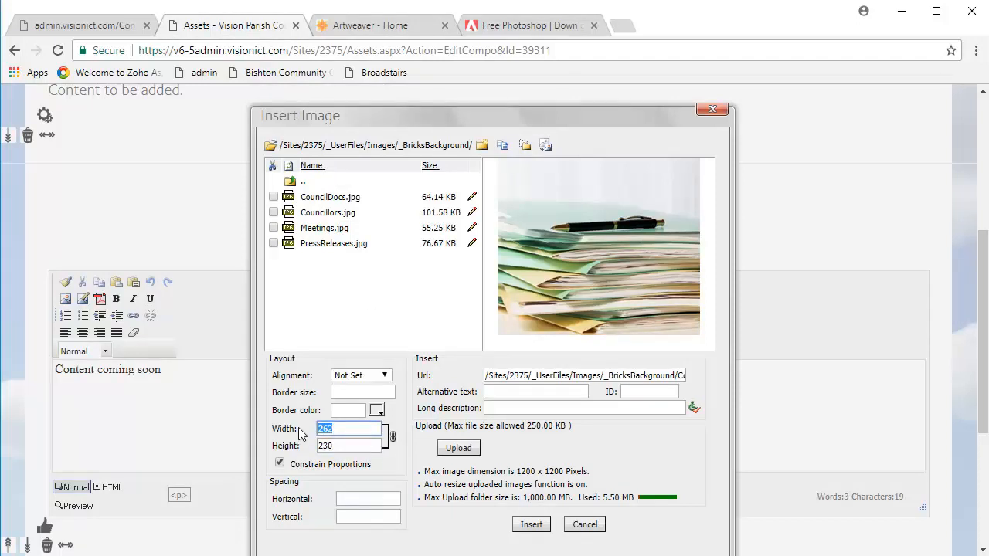
pyautogui.click(347, 441)
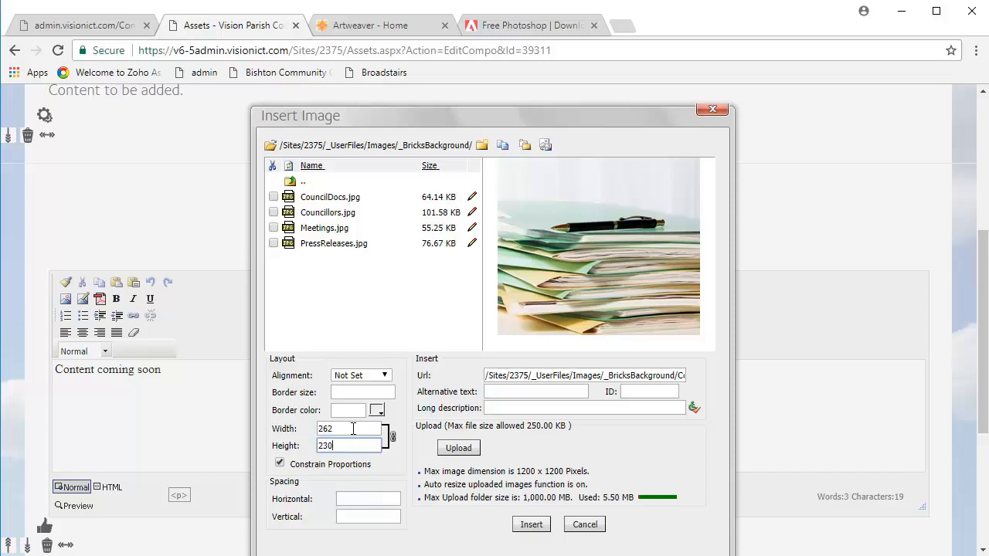
# Upload the VisionICT image from the Vision Parish Council folder into _BricksBackground, and close the dialog without inserting it.
pyautogui.click(456, 448)
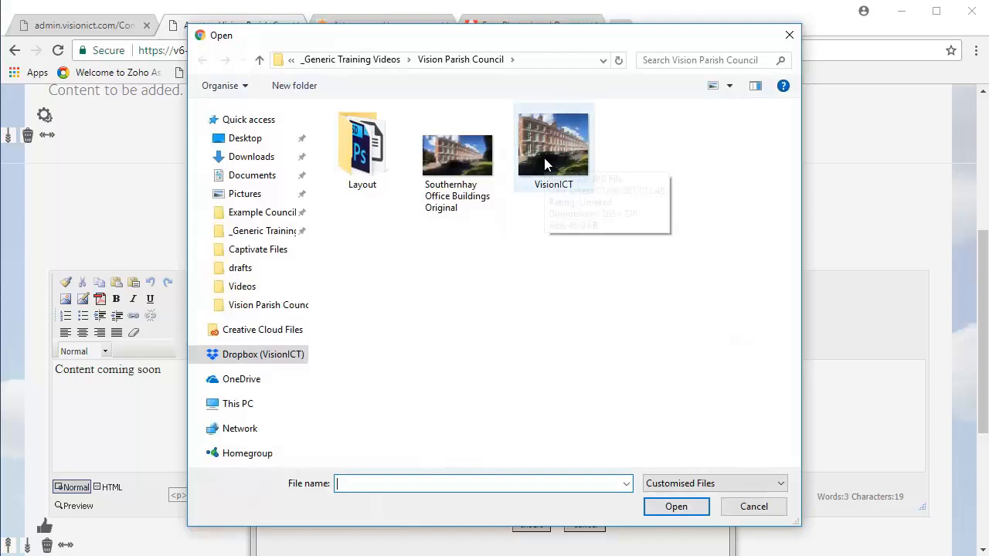
pyautogui.click(539, 190)
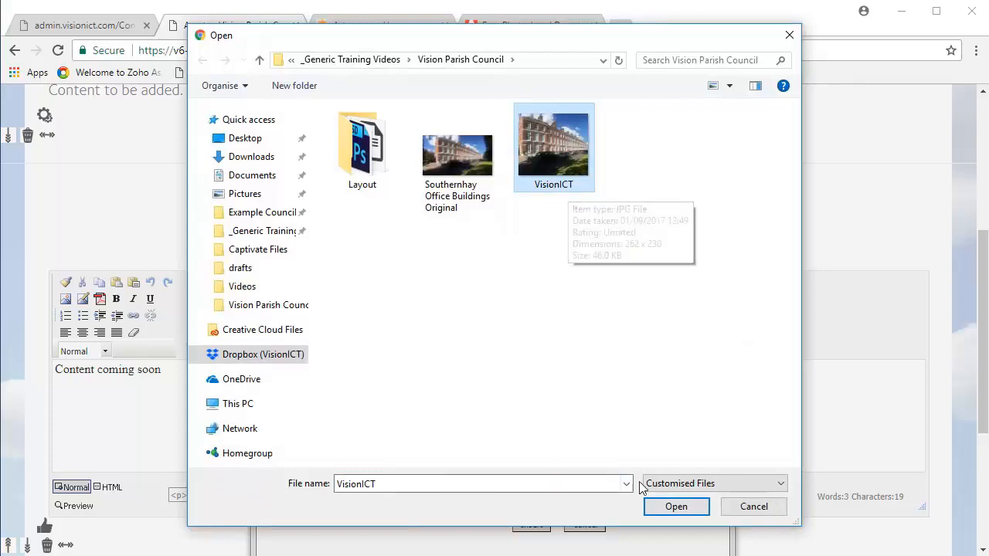
pyautogui.click(674, 507)
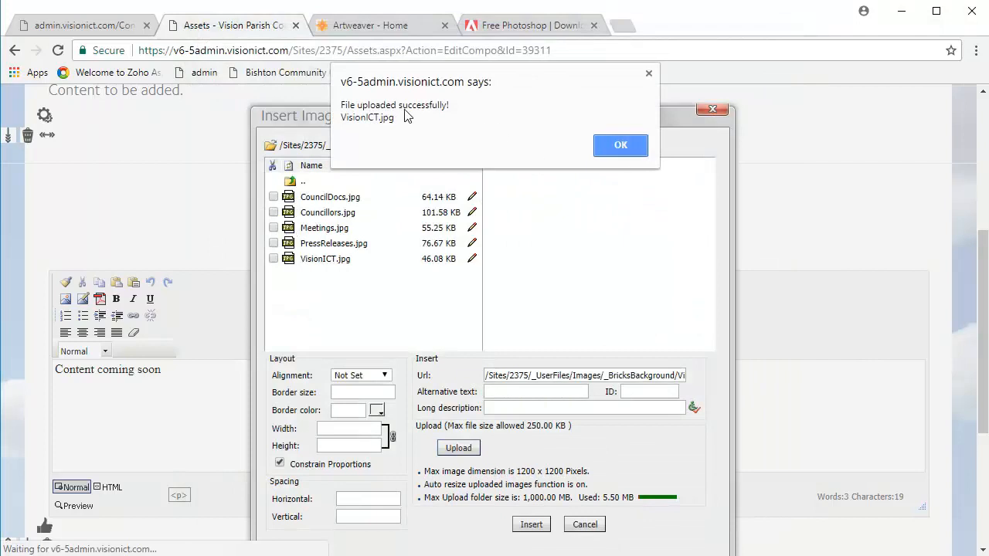
pyautogui.click(623, 149)
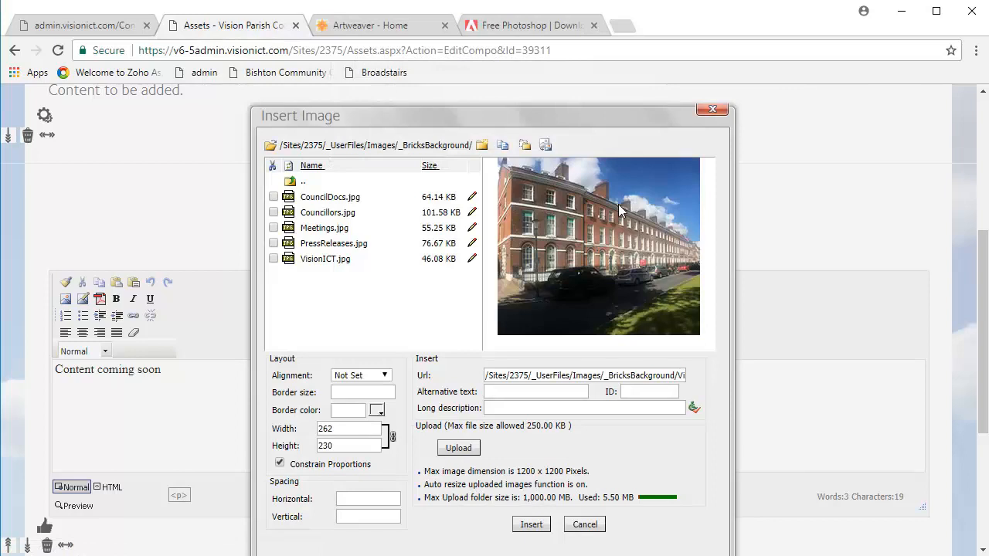
pyautogui.click(584, 524)
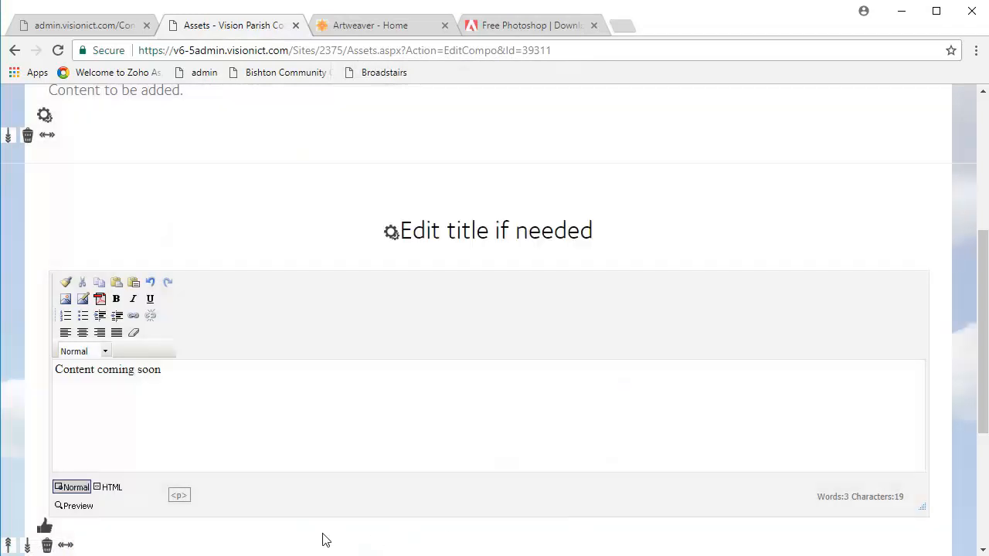
# Save the text component titled "Edit title if needed" and delete it from the Assets page.
pyautogui.click(45, 528)
pyautogui.click(48, 403)
pyautogui.click(558, 133)
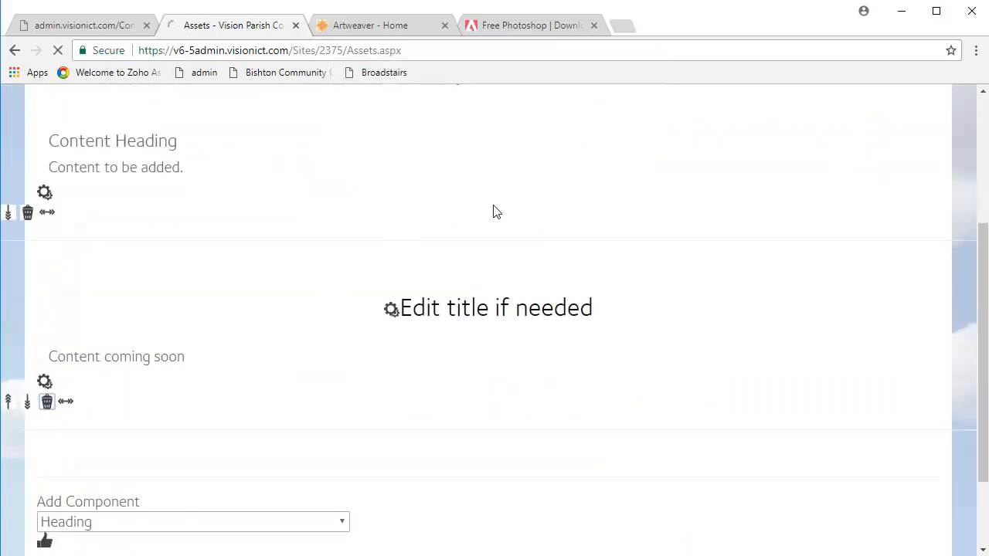
# Go to the Home page and open The Council brick for editing.
pyautogui.moveTo(158, 246)
pyautogui.click(156, 271)
pyautogui.scroll(-1, 626, 401)
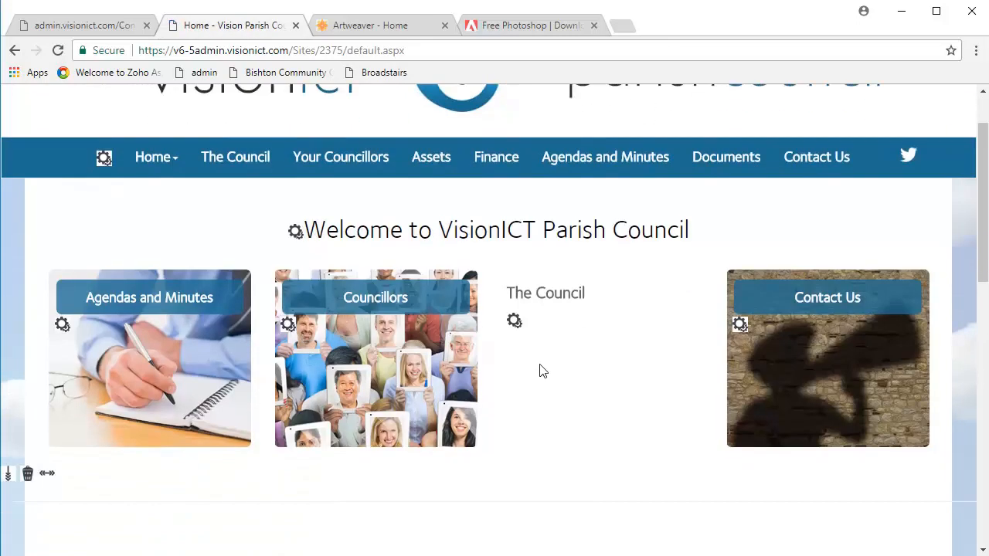
pyautogui.click(515, 323)
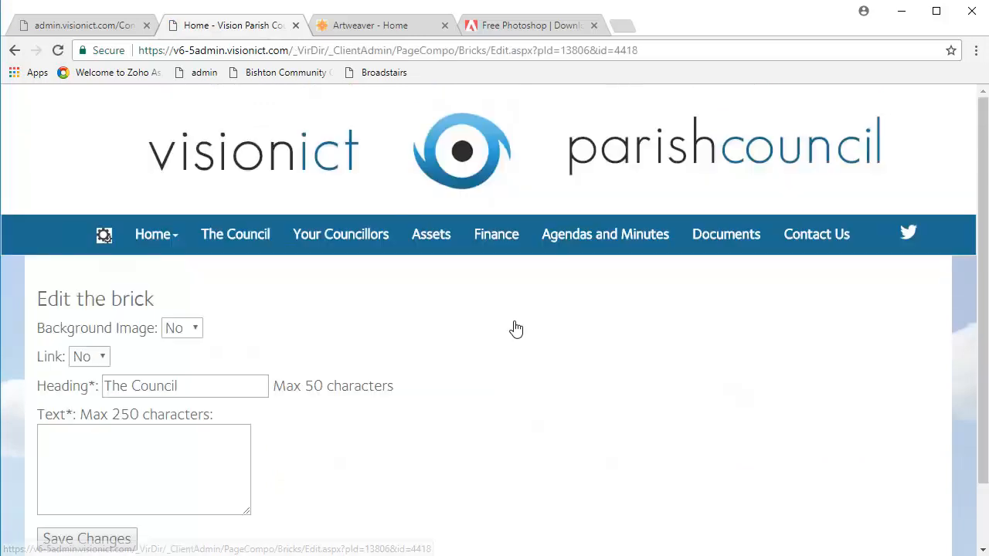
# Enable a background image for The Council brick and choose visionict.jpg as the background graphic.
pyautogui.click(192, 330)
pyautogui.click(189, 364)
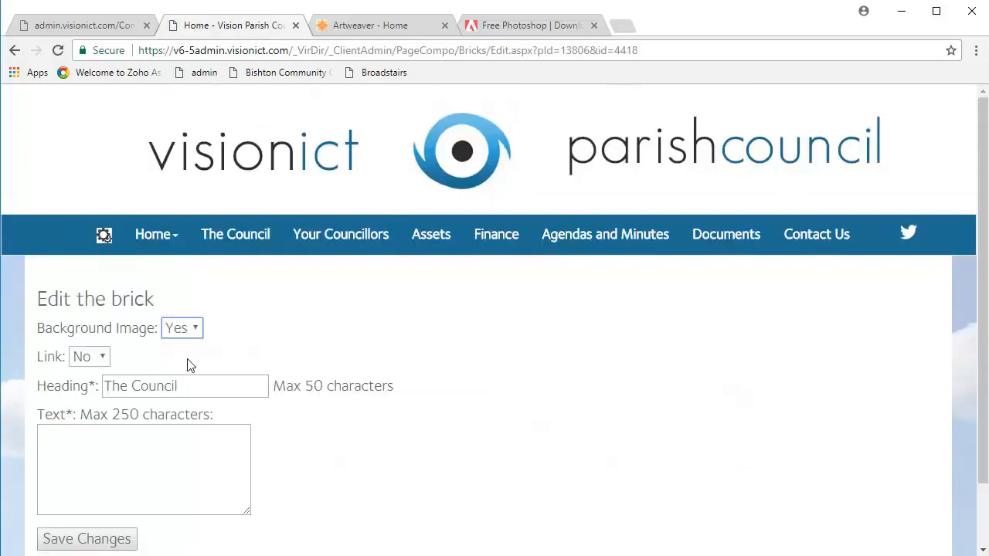
pyautogui.click(196, 356)
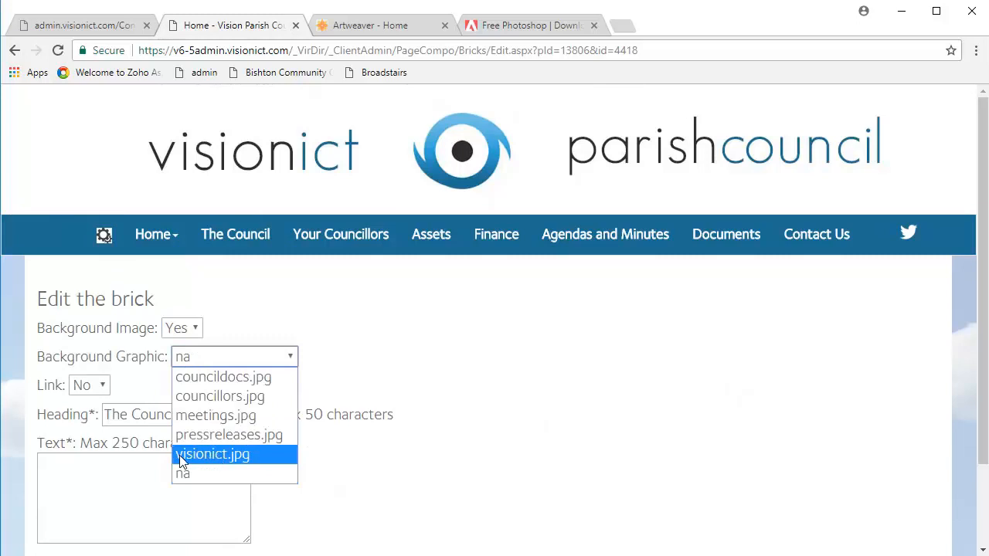
pyautogui.click(247, 460)
# Enable the brick's link, set its link address to The Council page, and save the brick changes.
pyautogui.scroll(-1, 106, 387)
pyautogui.click(91, 311)
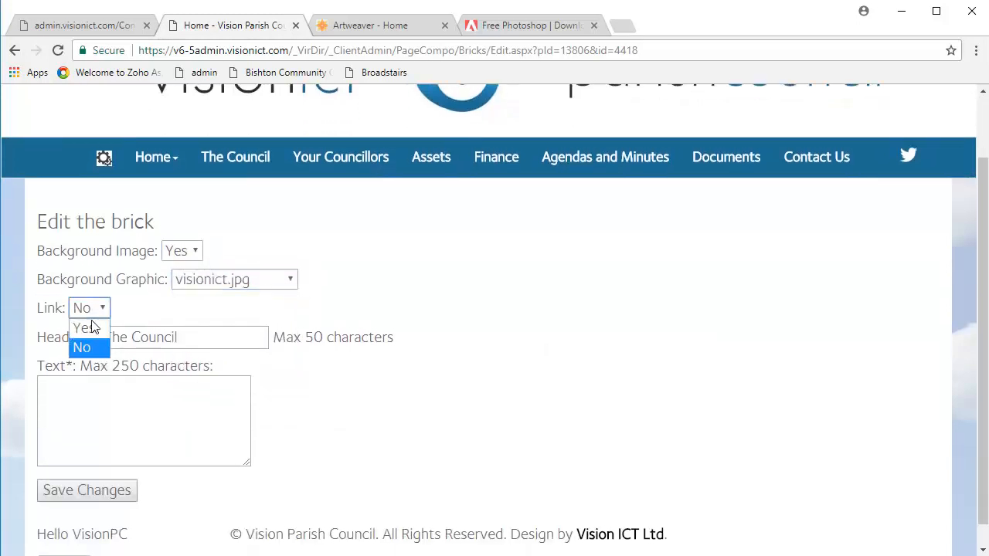
pyautogui.click(84, 328)
pyautogui.click(246, 338)
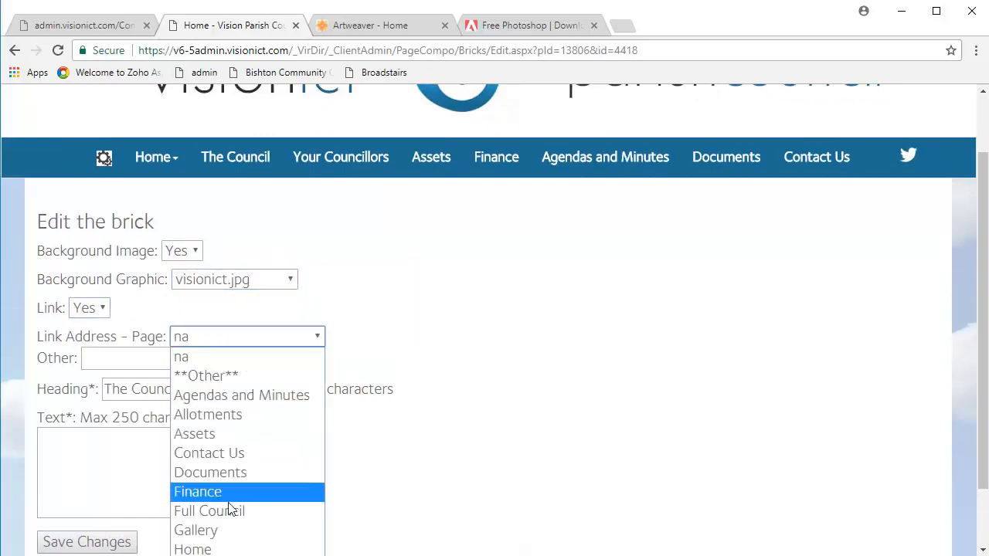
pyautogui.click(220, 555)
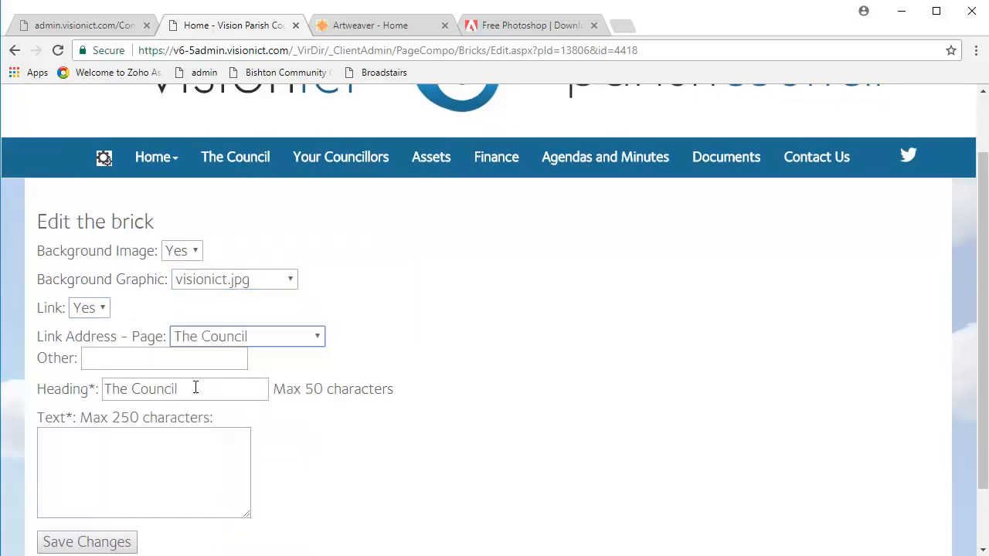
pyautogui.scroll(-1, 221, 380)
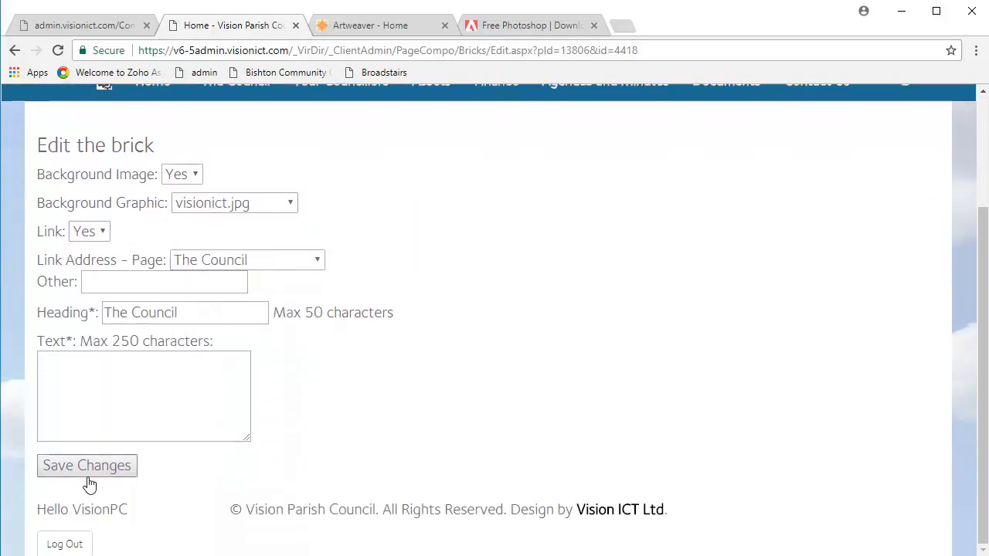
pyautogui.click(62, 467)
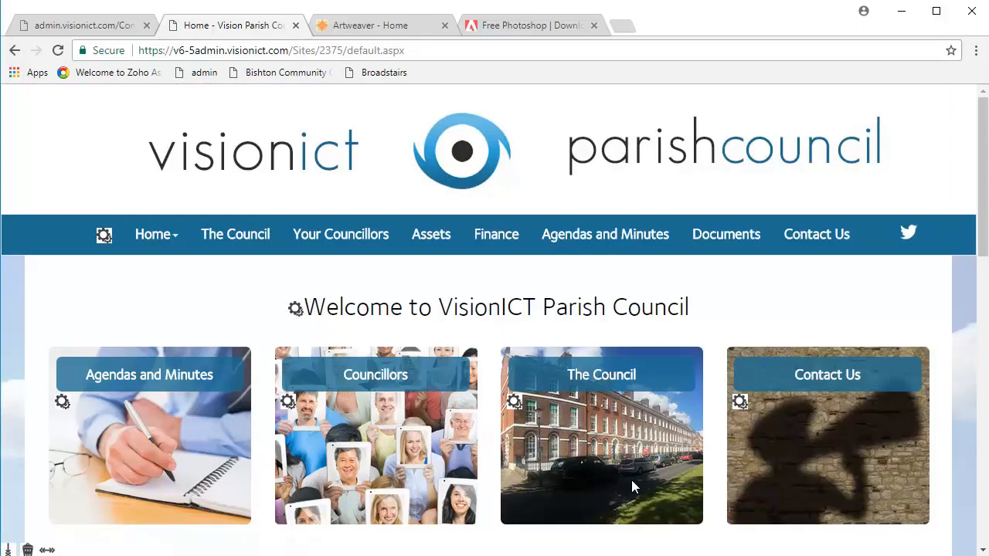
# On the Assets page, edit the Content Heading component and open the _BricksBackground folder in the Insert Image dialog.
pyautogui.click(413, 242)
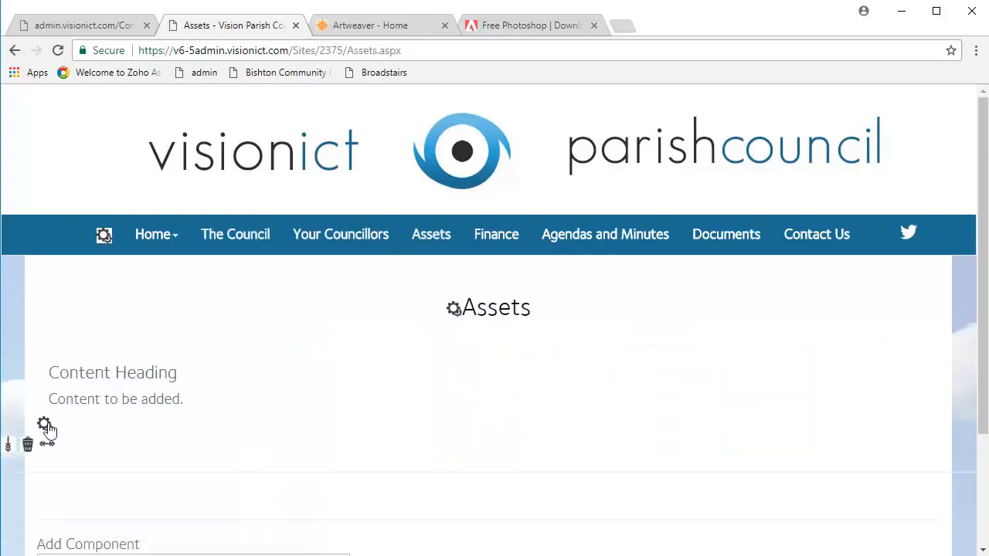
pyautogui.click(44, 426)
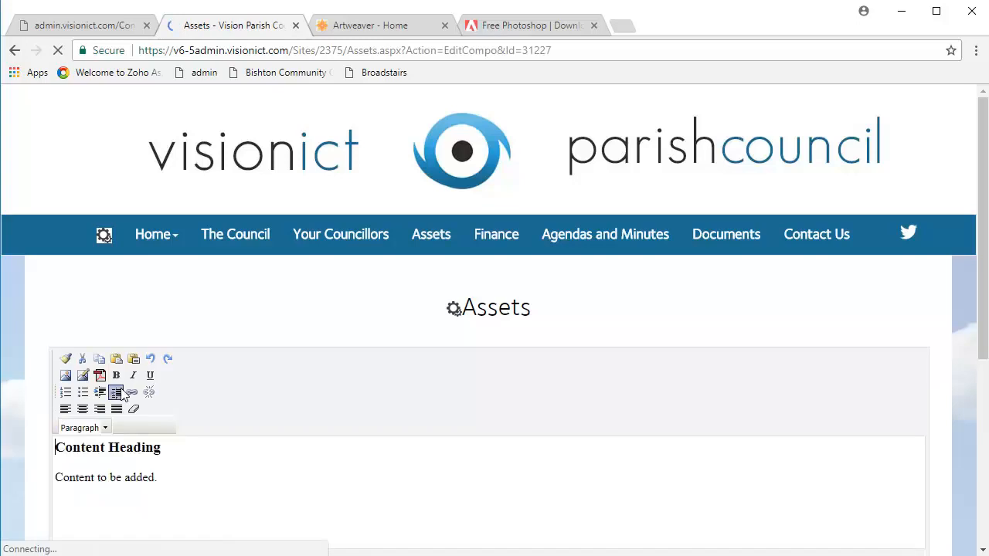
pyautogui.scroll(-1, 192, 388)
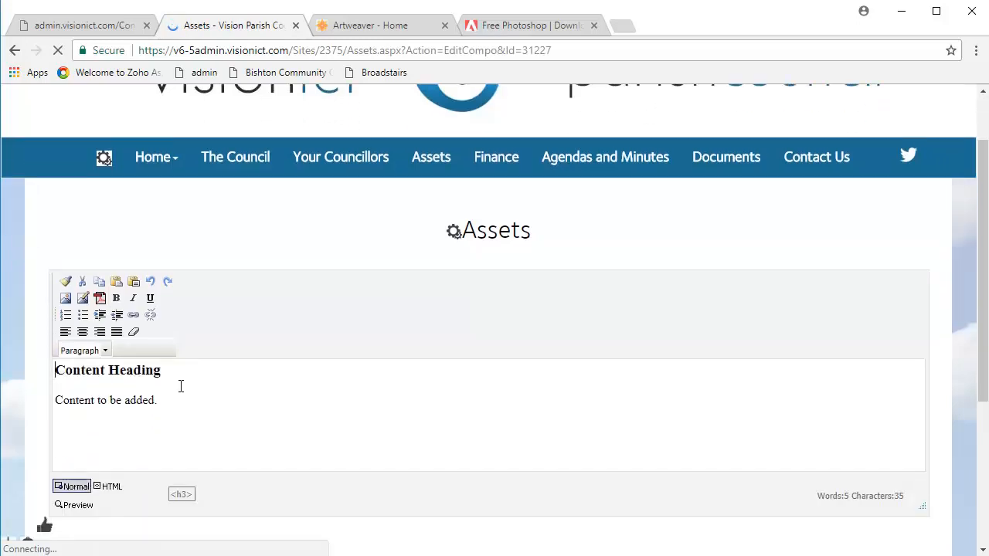
pyautogui.click(83, 300)
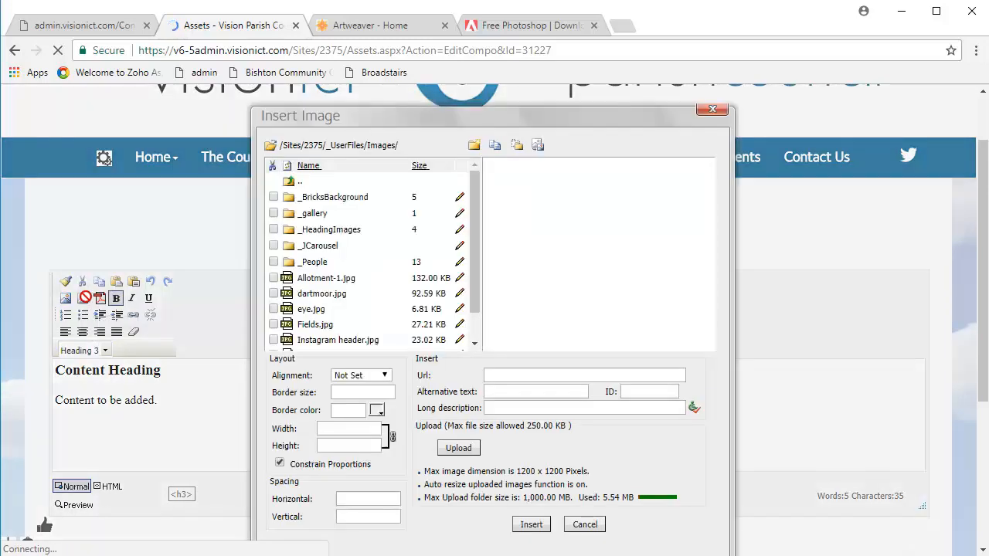
pyautogui.doubleClick(370, 200)
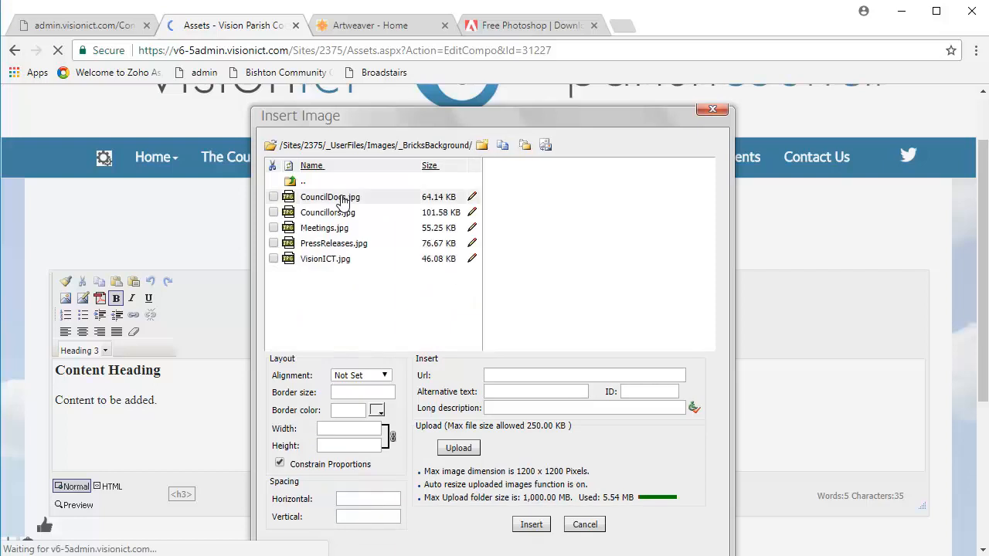
# Delete VisionICT.jpg from the _BricksBackground folder.
pyautogui.click(273, 260)
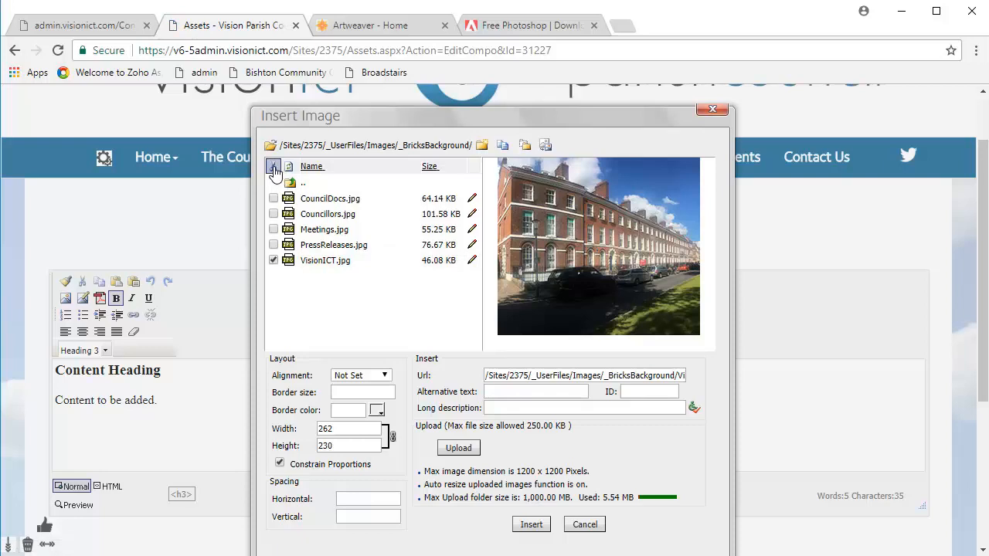
pyautogui.click(273, 167)
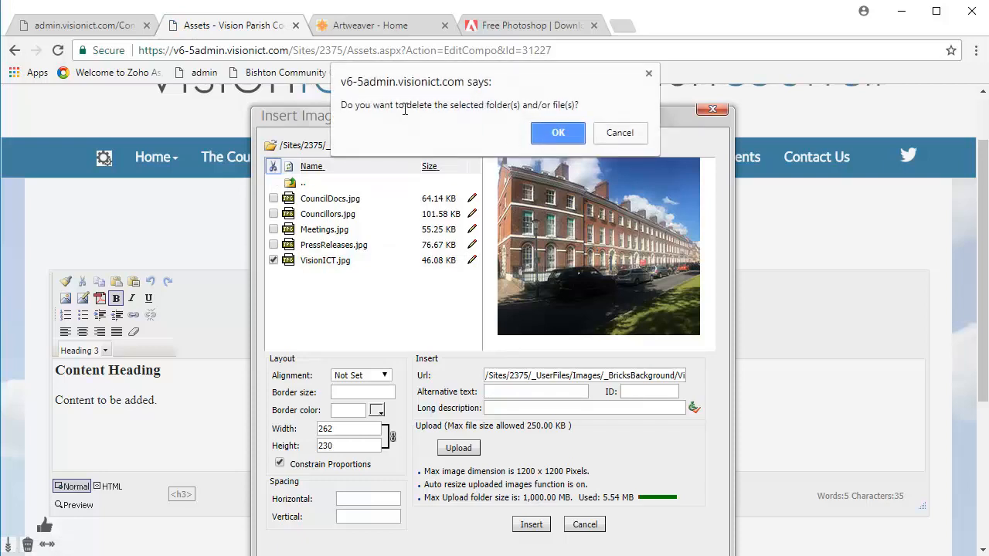
pyautogui.click(545, 134)
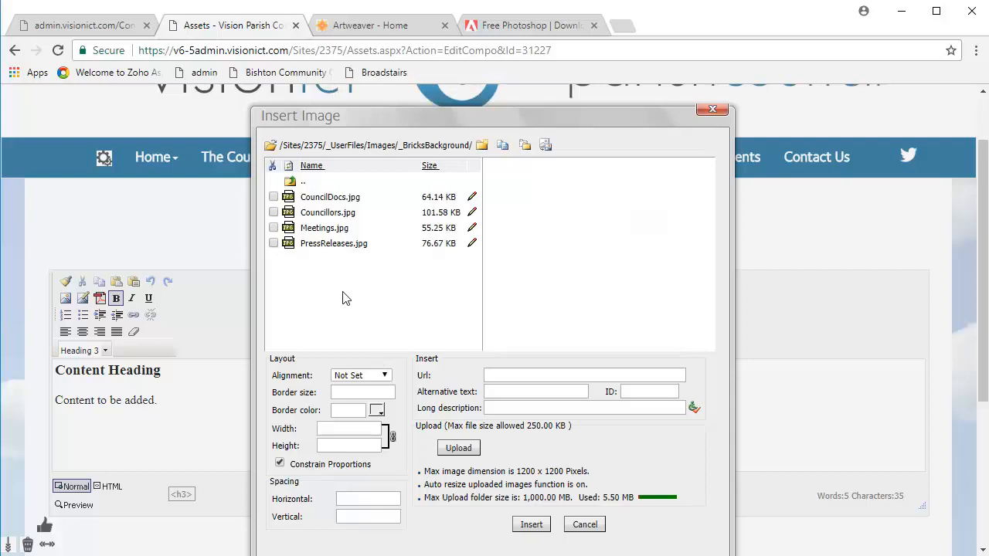
# Start an image upload and rename the local VisionICT file as VisionICT1 in the file picker.
pyautogui.click(467, 449)
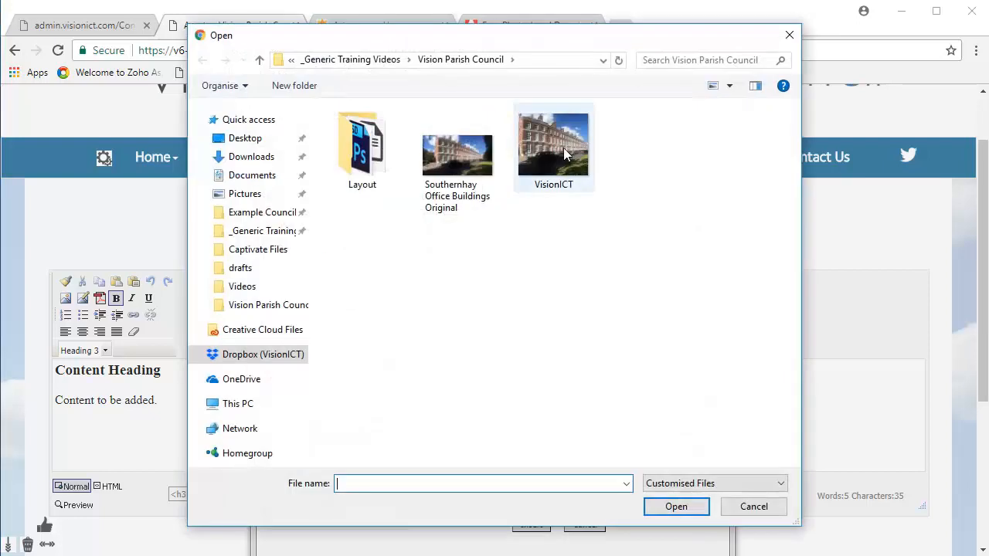
pyautogui.click(564, 147)
pyautogui.rightClick(568, 170)
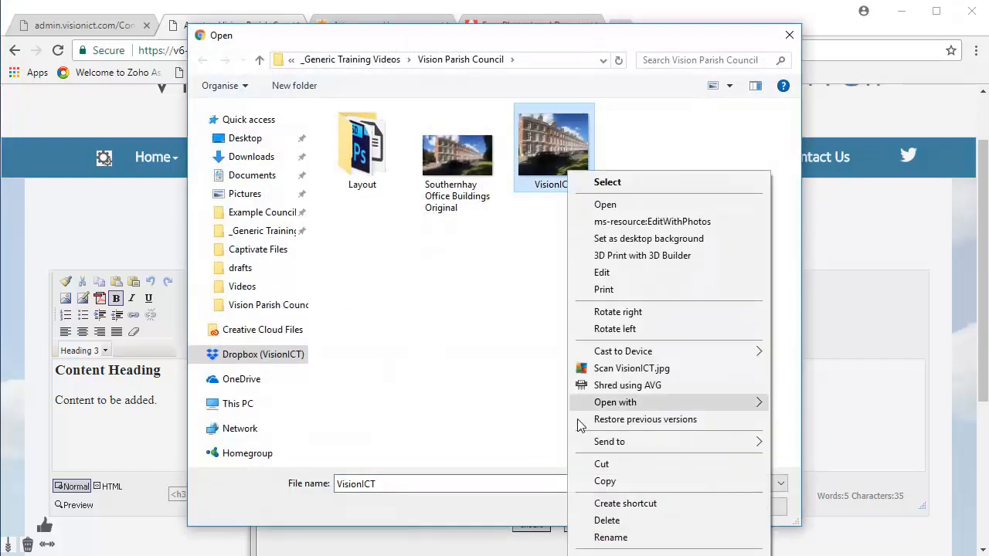
pyautogui.click(610, 537)
pyautogui.click(581, 185)
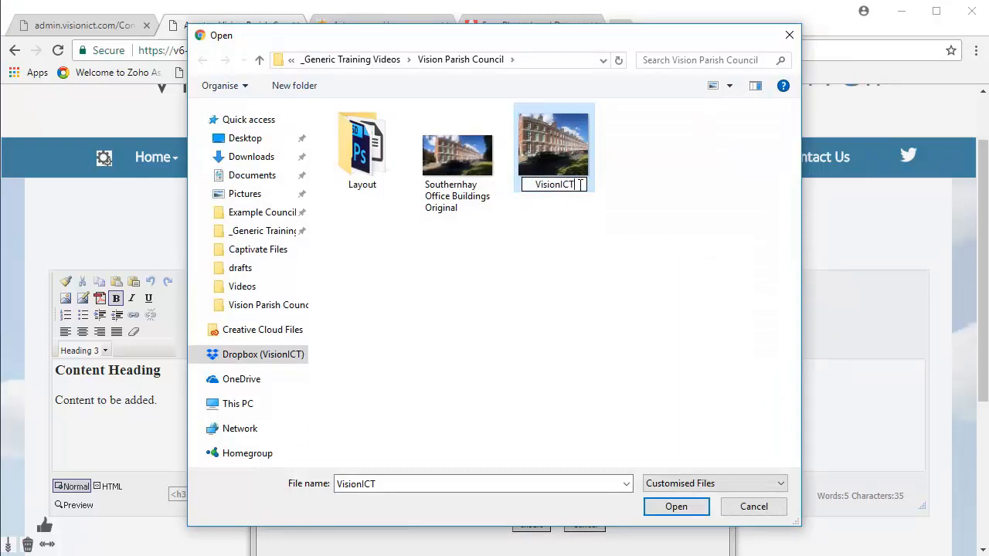
pyautogui.write('1')
pyautogui.press('Return')
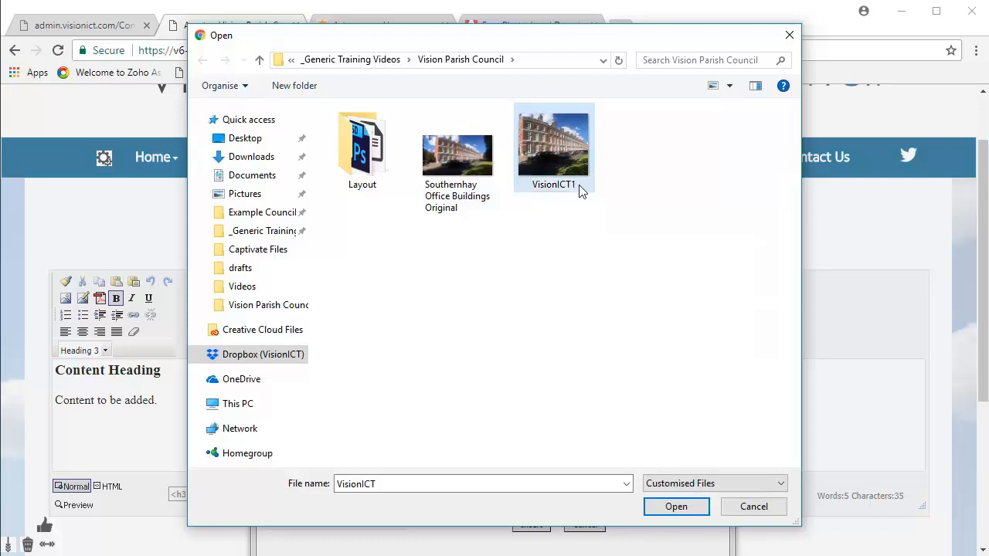
# Upload VisionICT1 into the _BricksBackground folder and close the Insert Image dialog without inserting it.
pyautogui.click(581, 189)
pyautogui.click(674, 506)
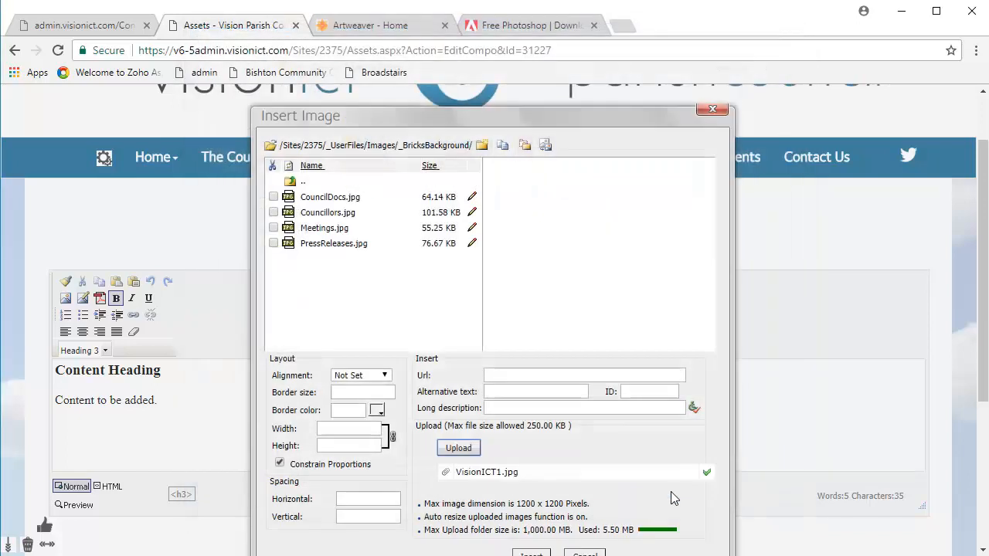
pyautogui.click(622, 142)
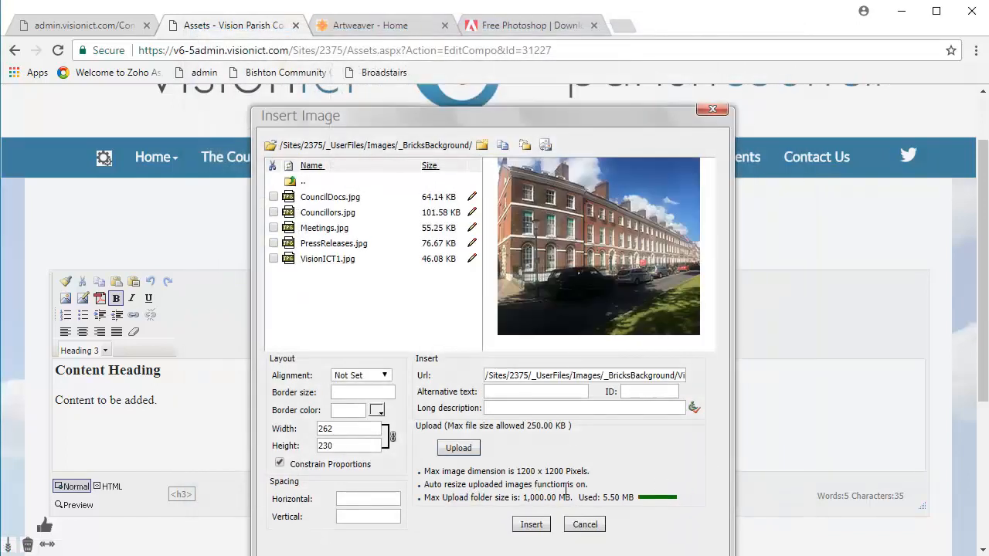
pyautogui.click(580, 524)
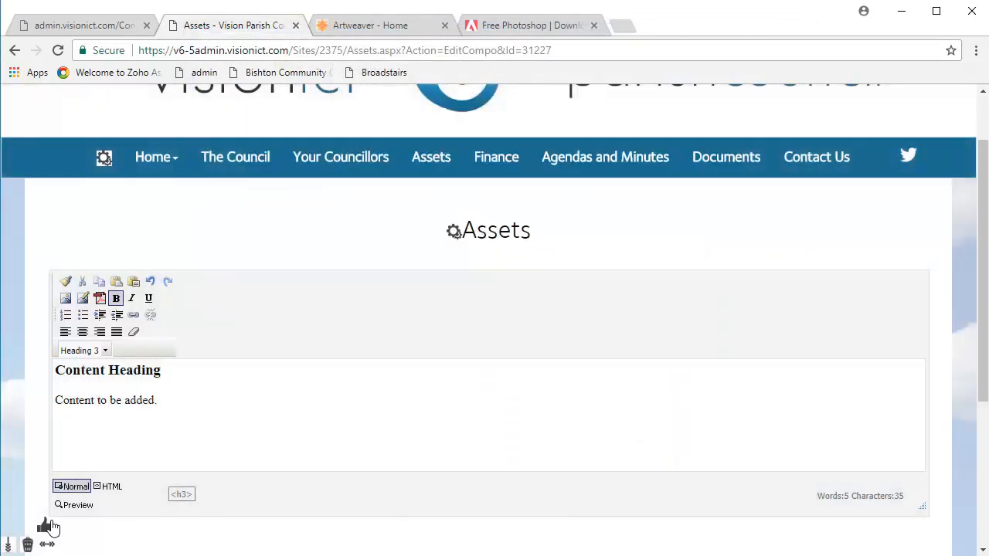
# Save the Content Heading component and return to the Home page.
pyautogui.click(44, 528)
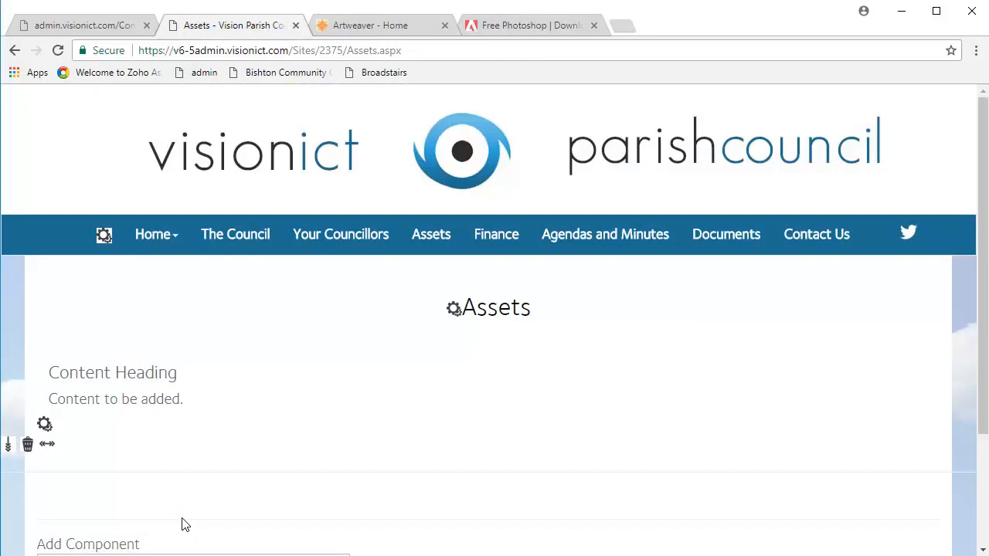
pyautogui.moveTo(159, 237)
pyautogui.click(159, 268)
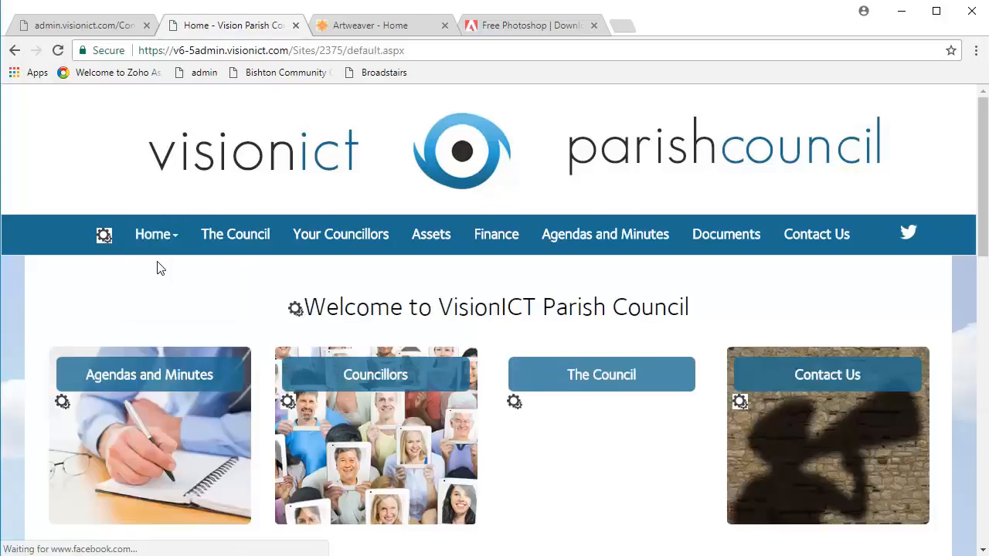